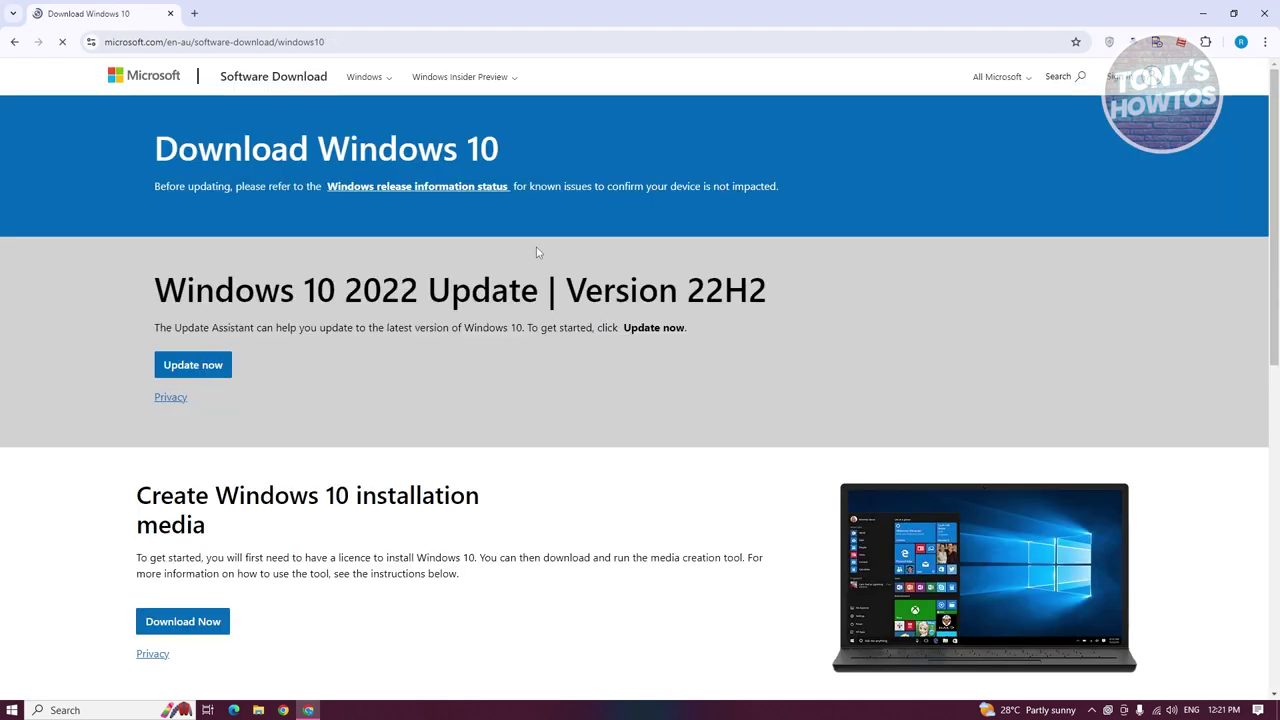
# Download the Windows 10 Media Creation Tool (18.6 MB) from the Create Windows 10 installation media section.
pyautogui.scroll(-2, 574, 314)
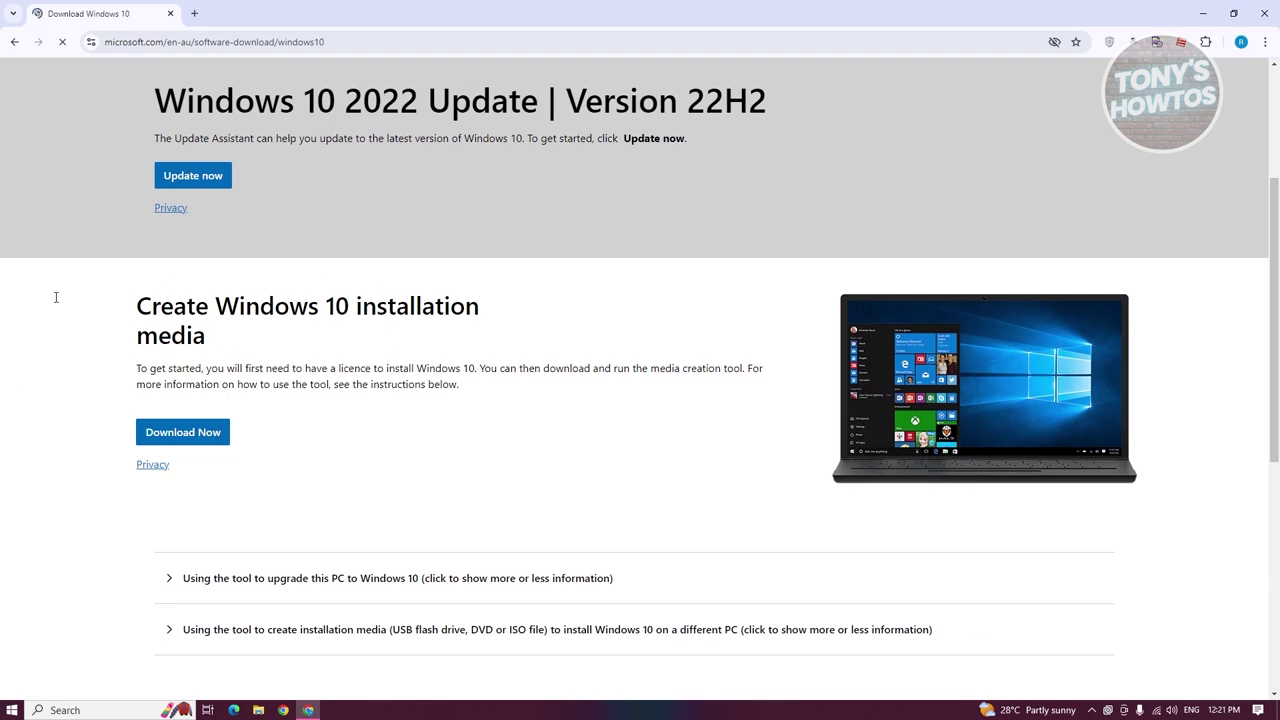
pyautogui.tripleClick(281, 333)
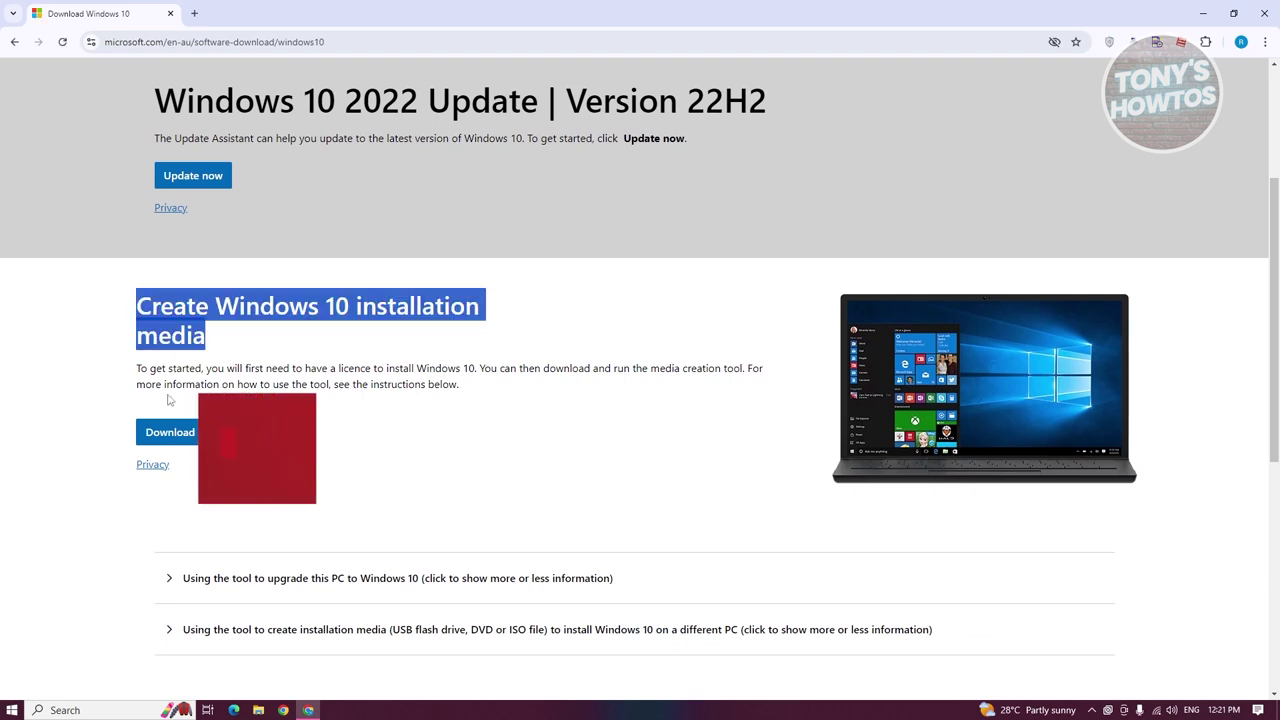
pyautogui.scroll(-2, 172, 410)
pyautogui.scroll(1, 175, 421)
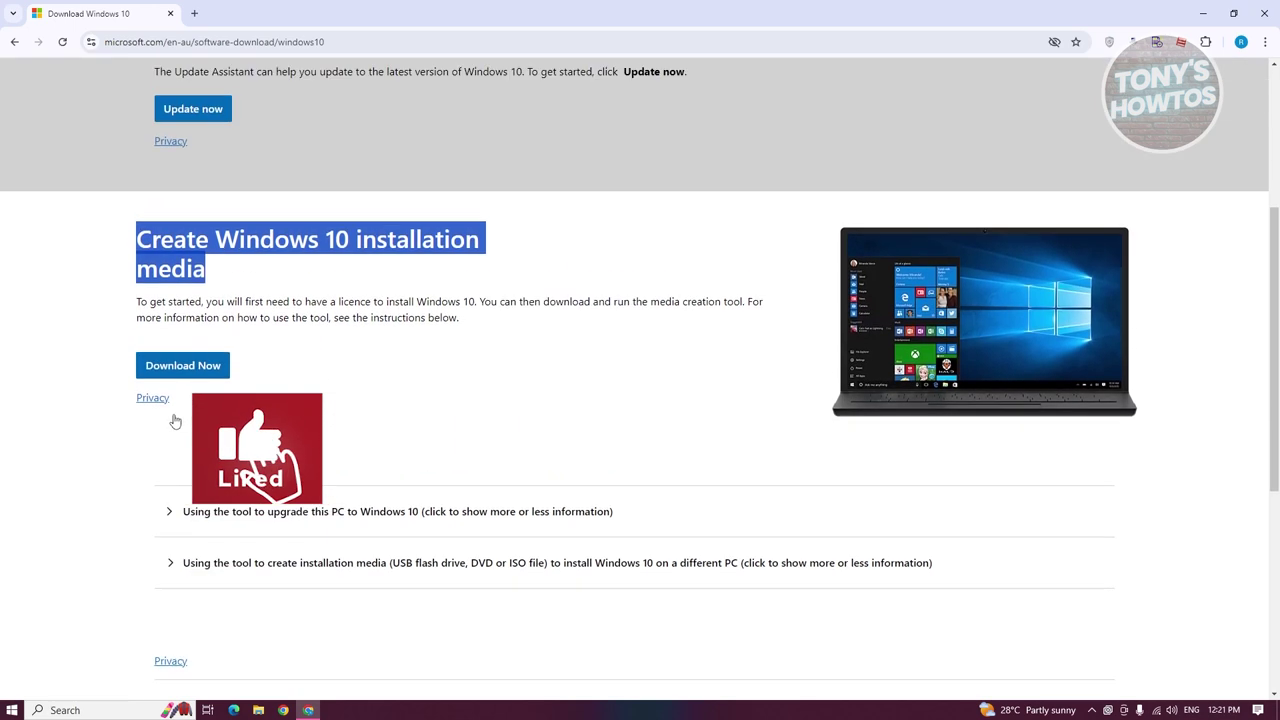
pyautogui.click(205, 366)
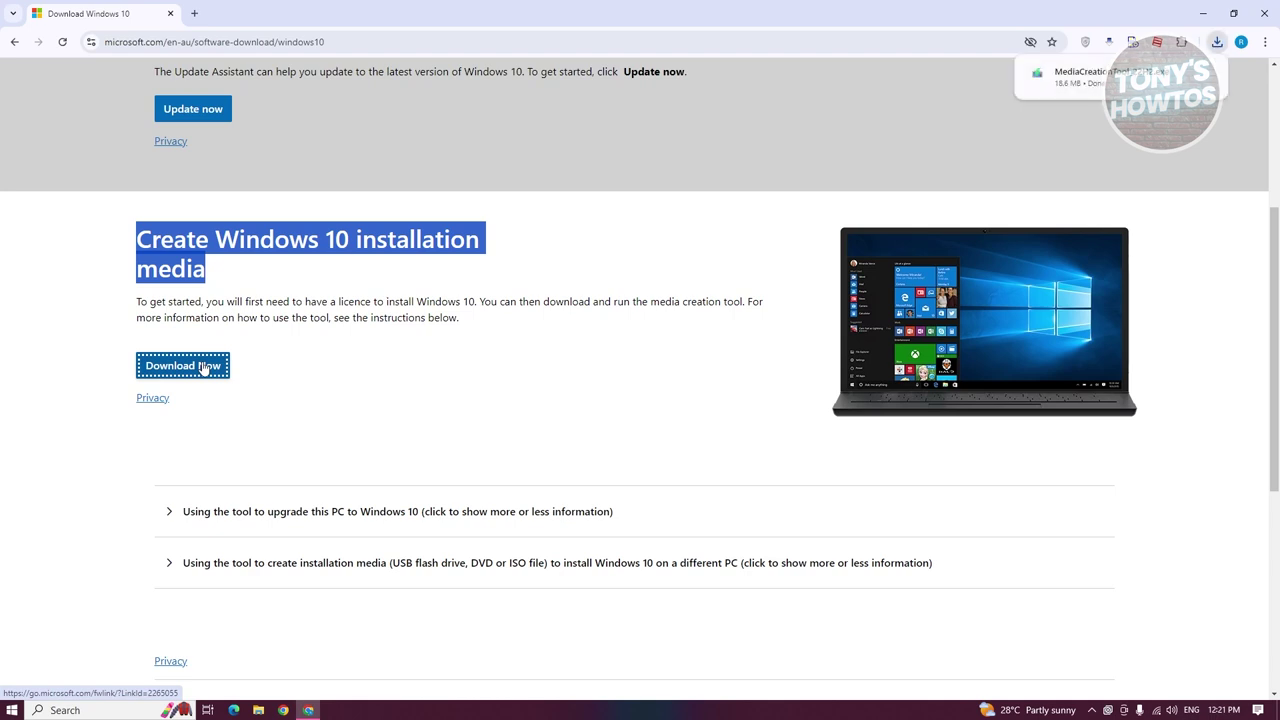
pyautogui.click(1217, 43)
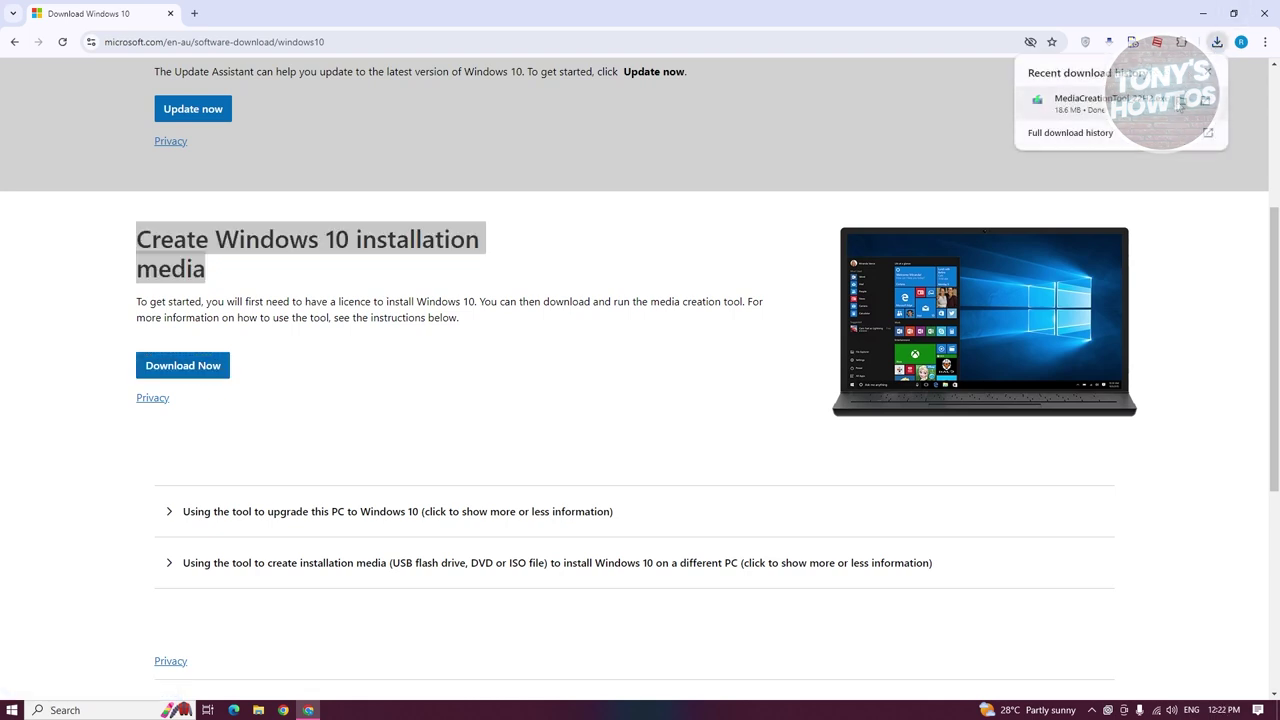
# Launch the downloaded MediaCreationTool from Chrome's downloads and minimize Chrome.
pyautogui.click(1215, 47)
pyautogui.click(1203, 13)
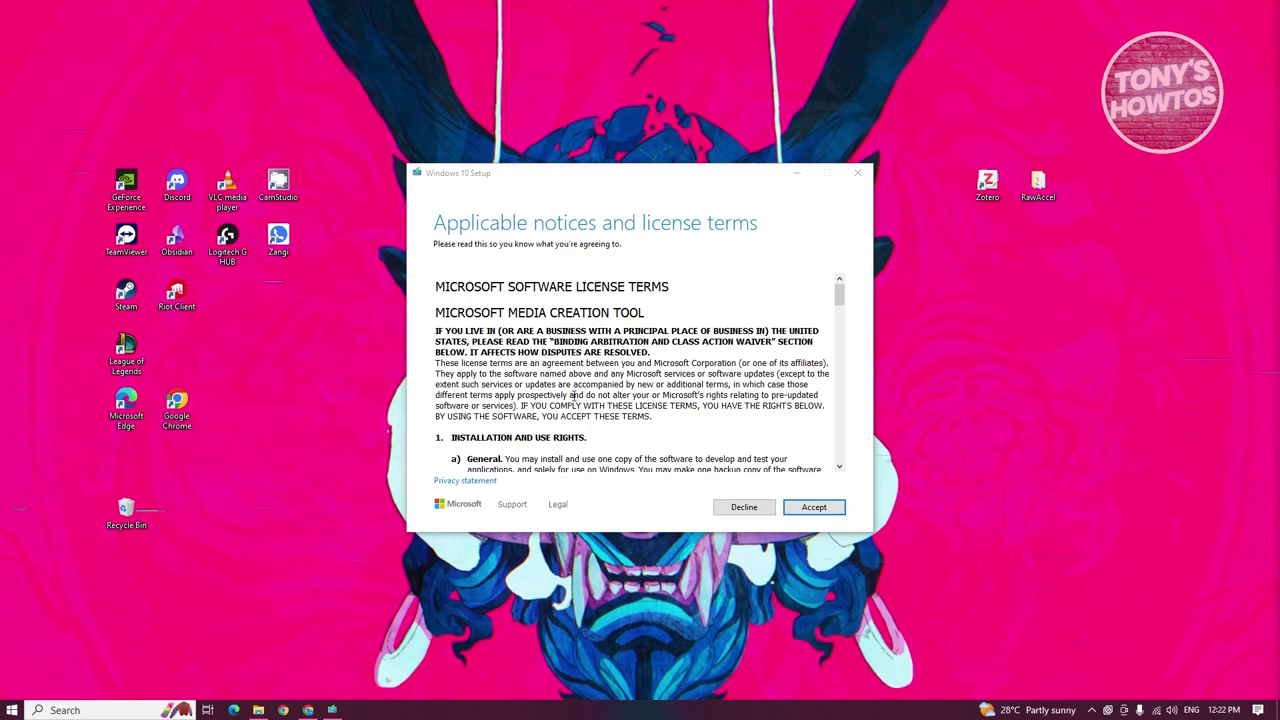
# Scroll through the Windows 10 Setup license terms and accept them.
pyautogui.moveTo(839, 300); pyautogui.dragTo(839, 452)
pyautogui.click(815, 508)
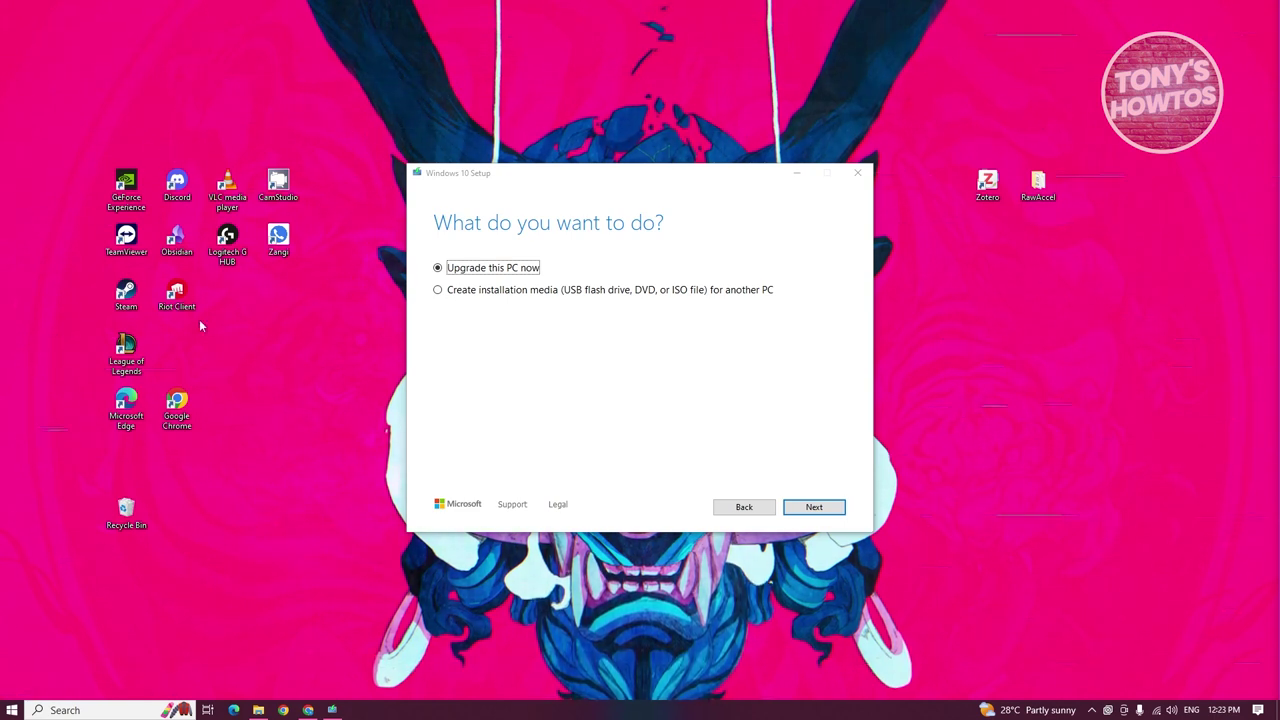
# Choose 'Create installation media (USB flash drive, DVD, or ISO file) for another PC' and continue.
pyautogui.click(438, 290)
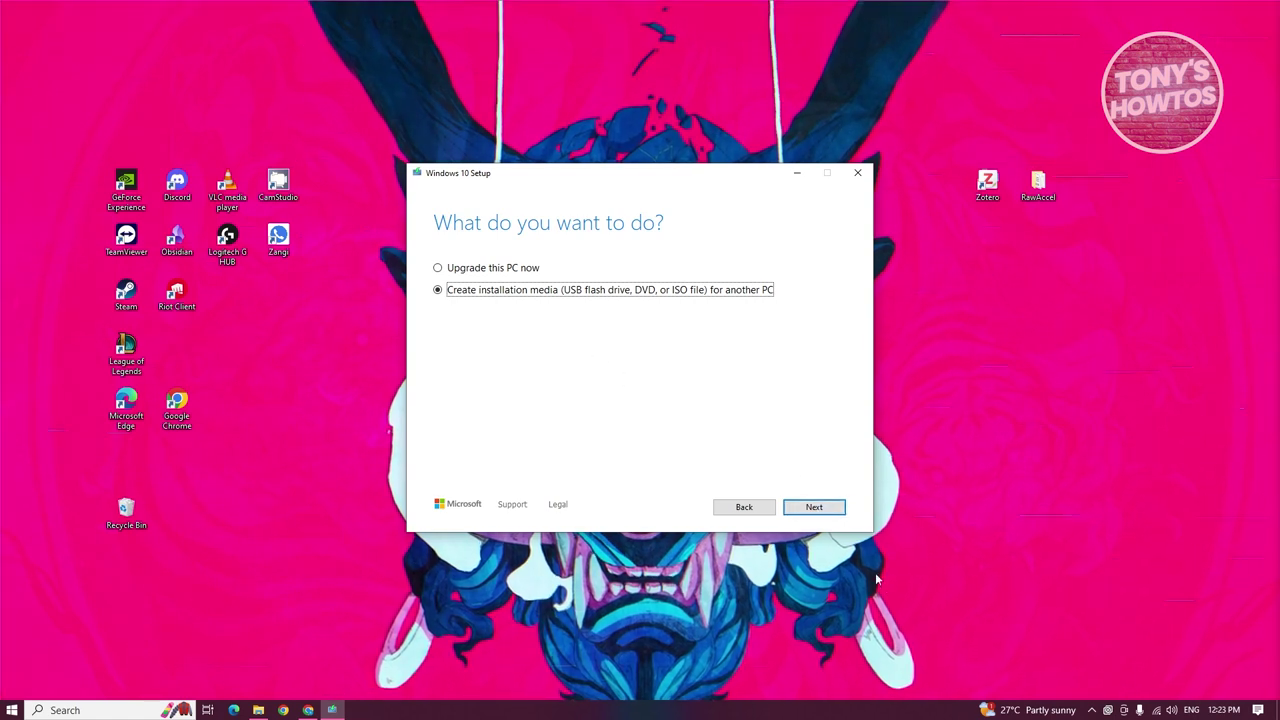
pyautogui.click(815, 512)
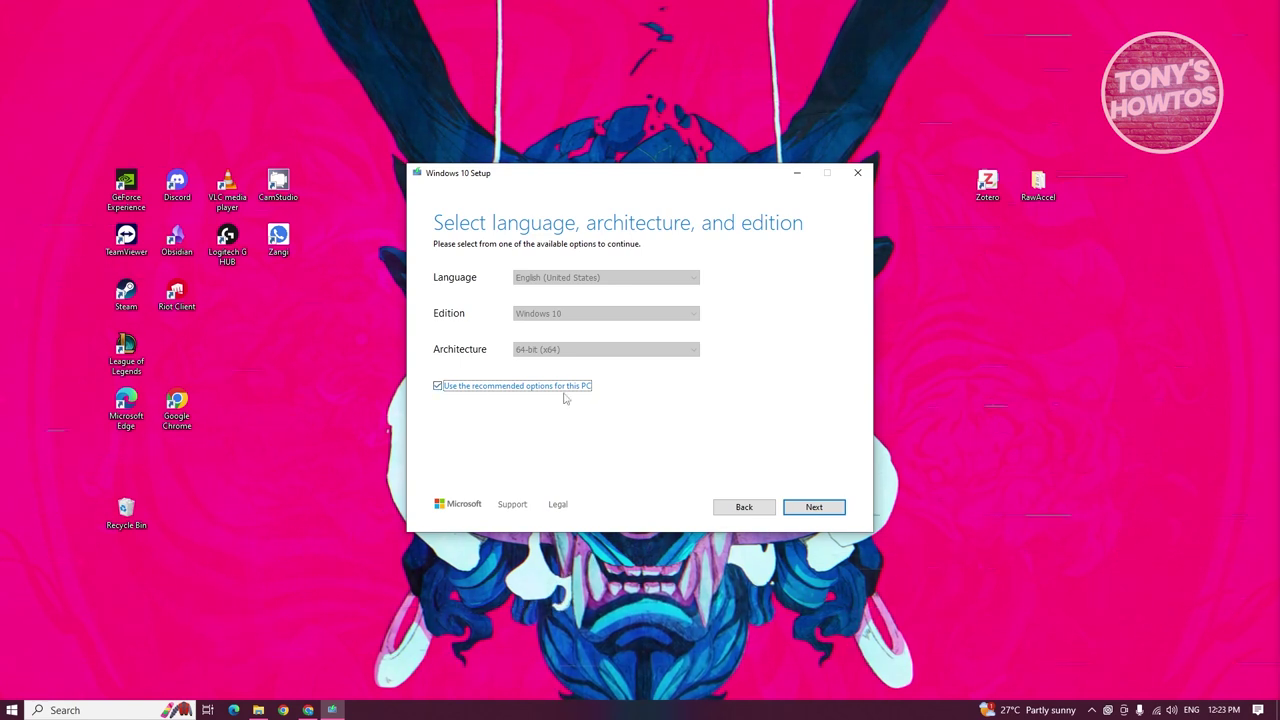
# Review language, edition and architecture, keeping English (United States), Windows 10, 64-bit (x64).
pyautogui.click(438, 387)
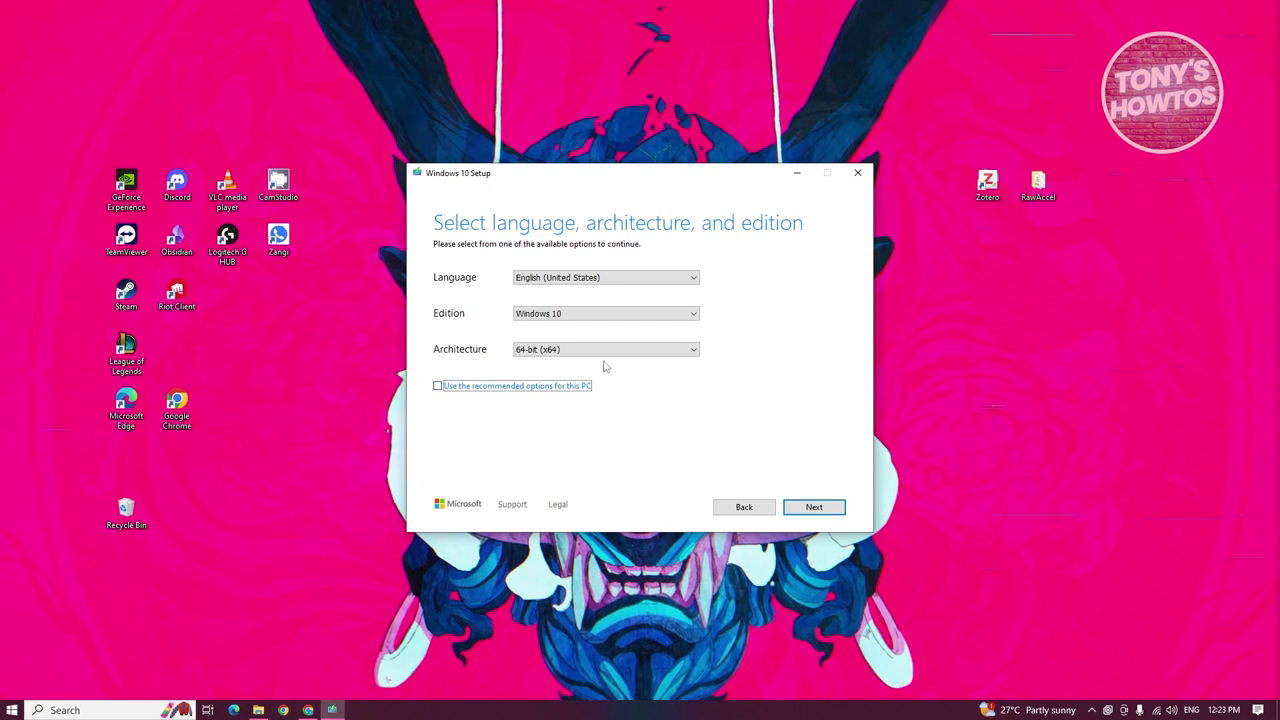
pyautogui.click(610, 349)
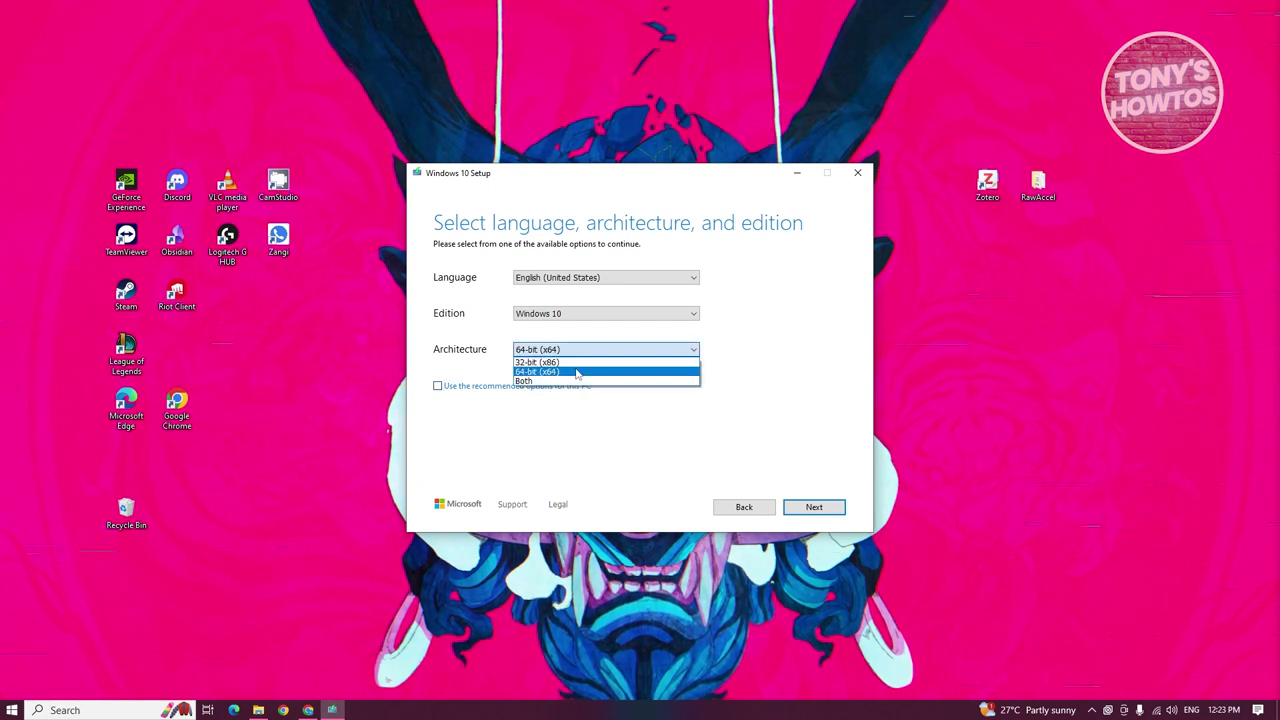
pyautogui.click(560, 315)
pyautogui.click(561, 316)
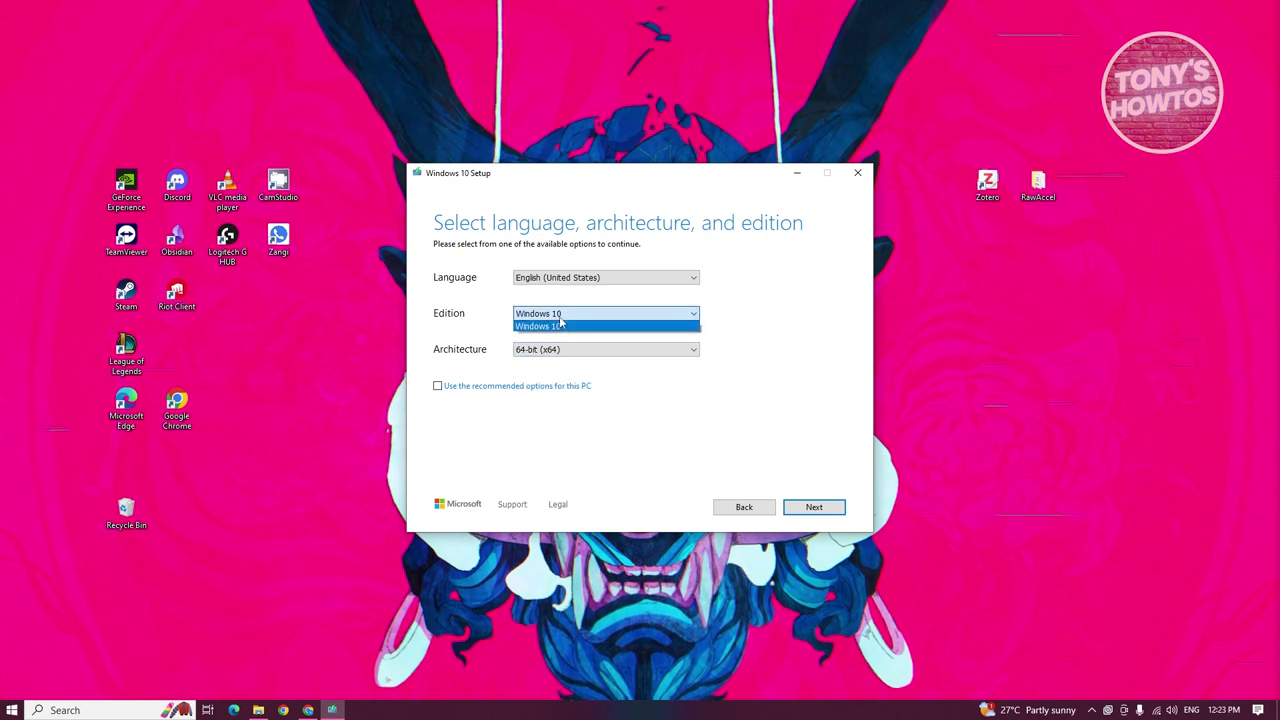
pyautogui.click(561, 322)
pyautogui.click(586, 279)
pyautogui.click(586, 285)
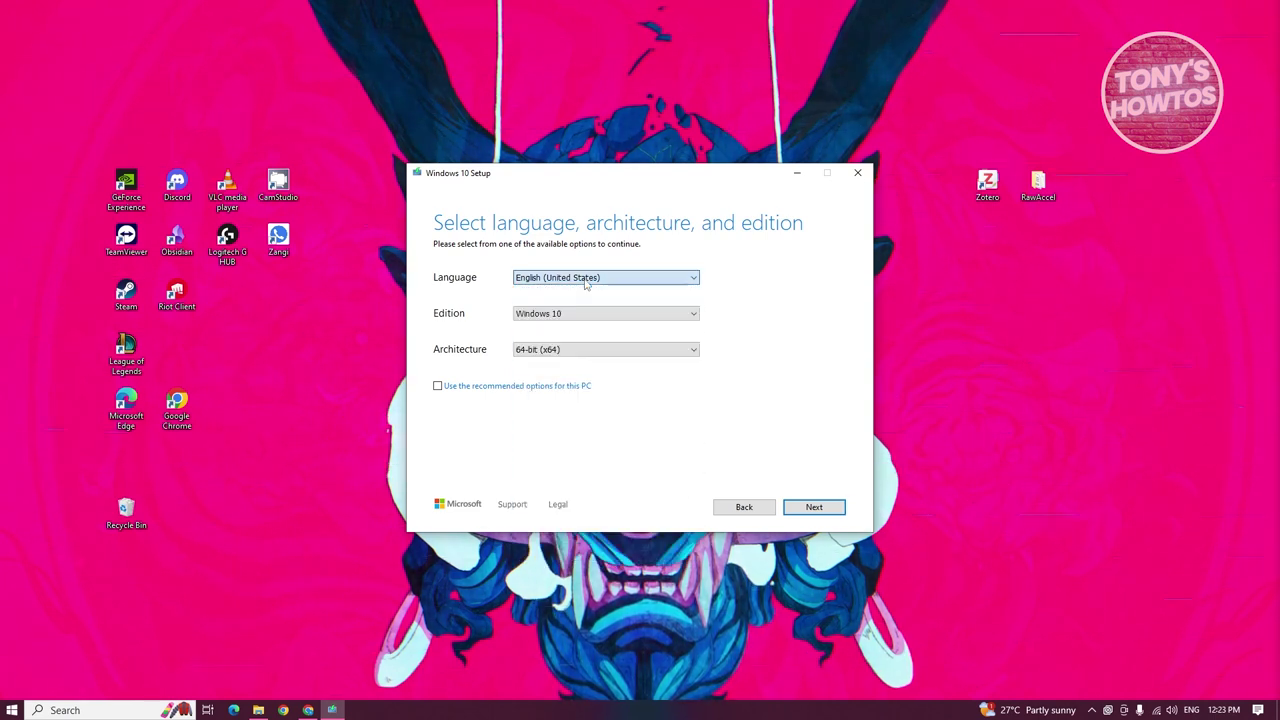
pyautogui.click(437, 386)
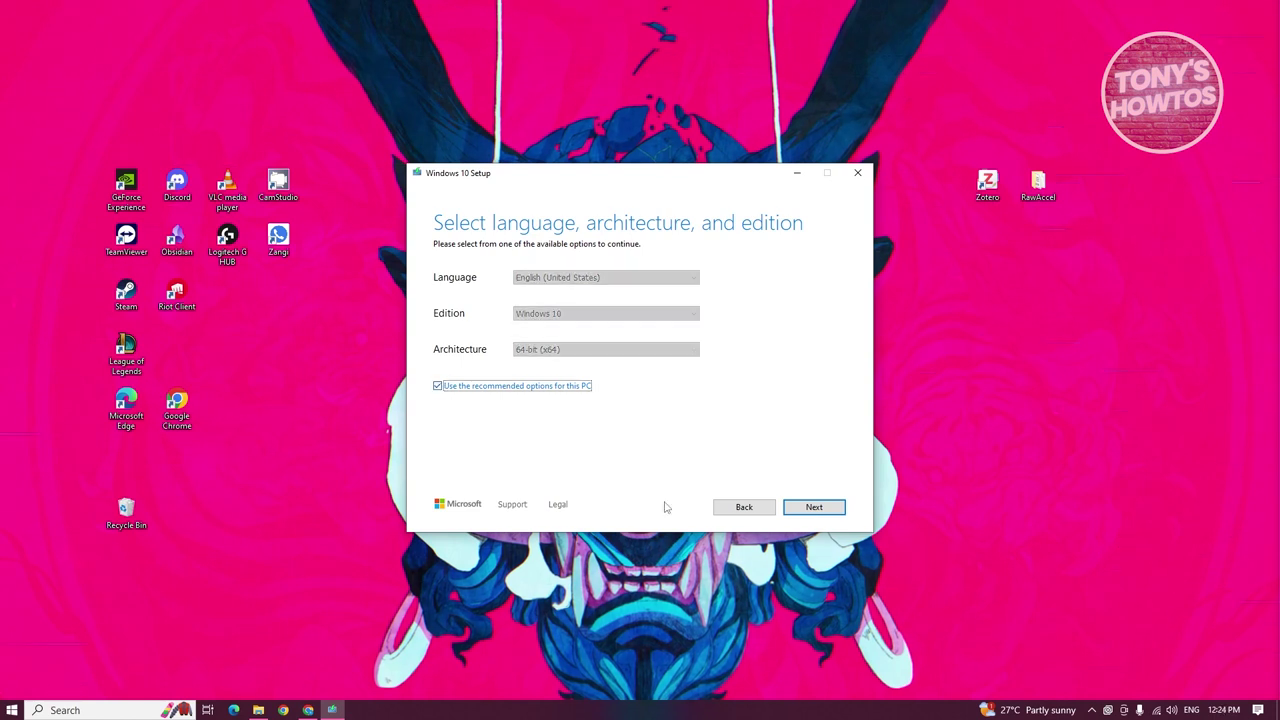
pyautogui.click(812, 508)
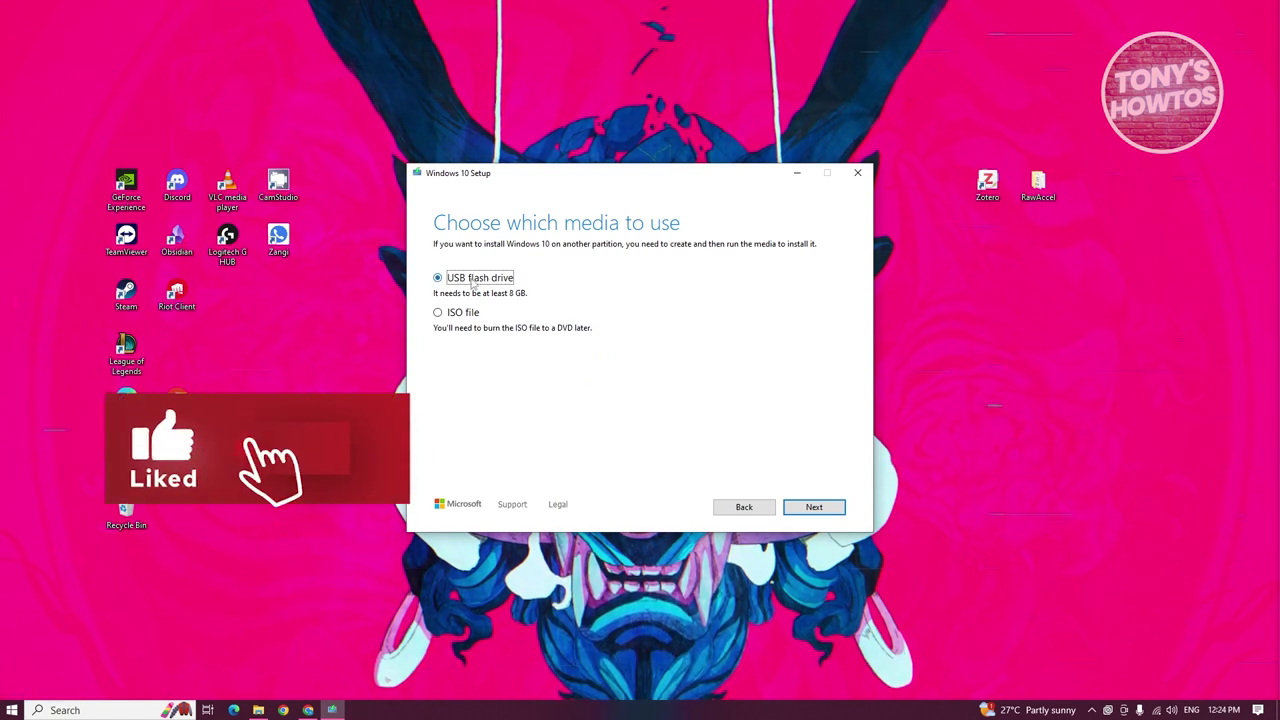
# Keep USB flash drive as the media type and continue to drive selection.
pyautogui.click(814, 507)
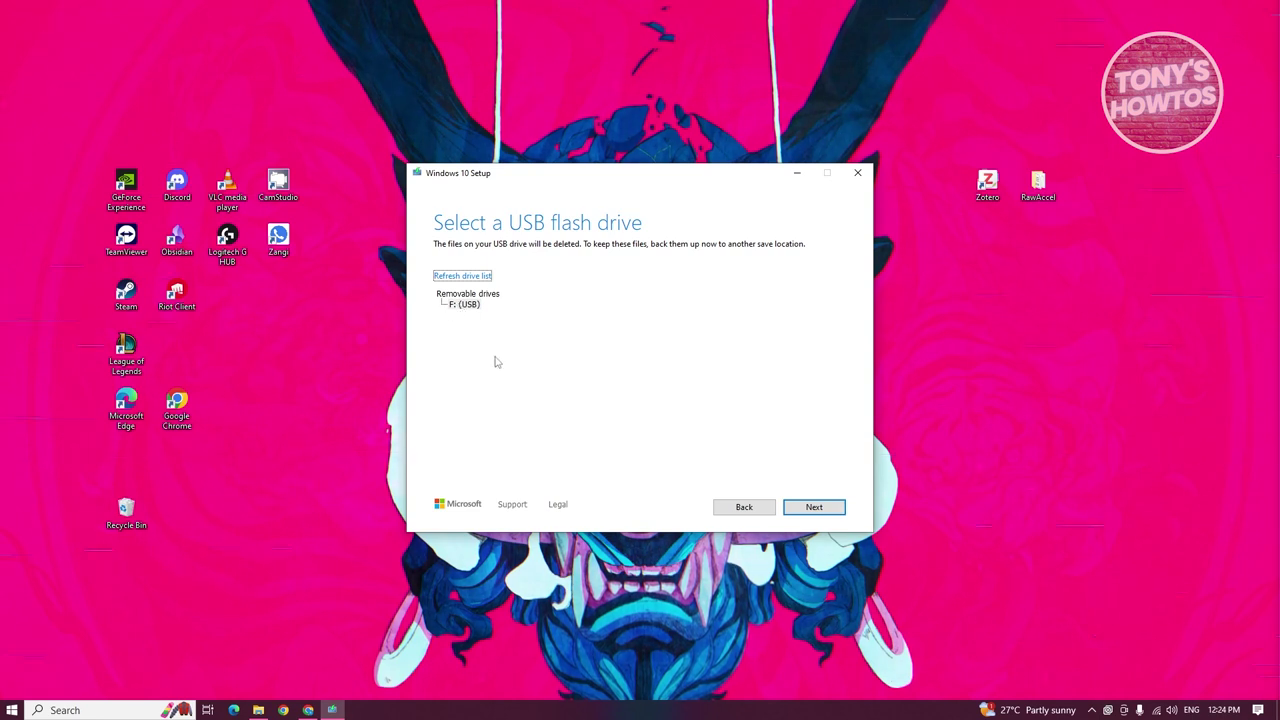
# Select F: (USB) as the target drive, refresh the drive list, and start creating the media.
pyautogui.click(464, 304)
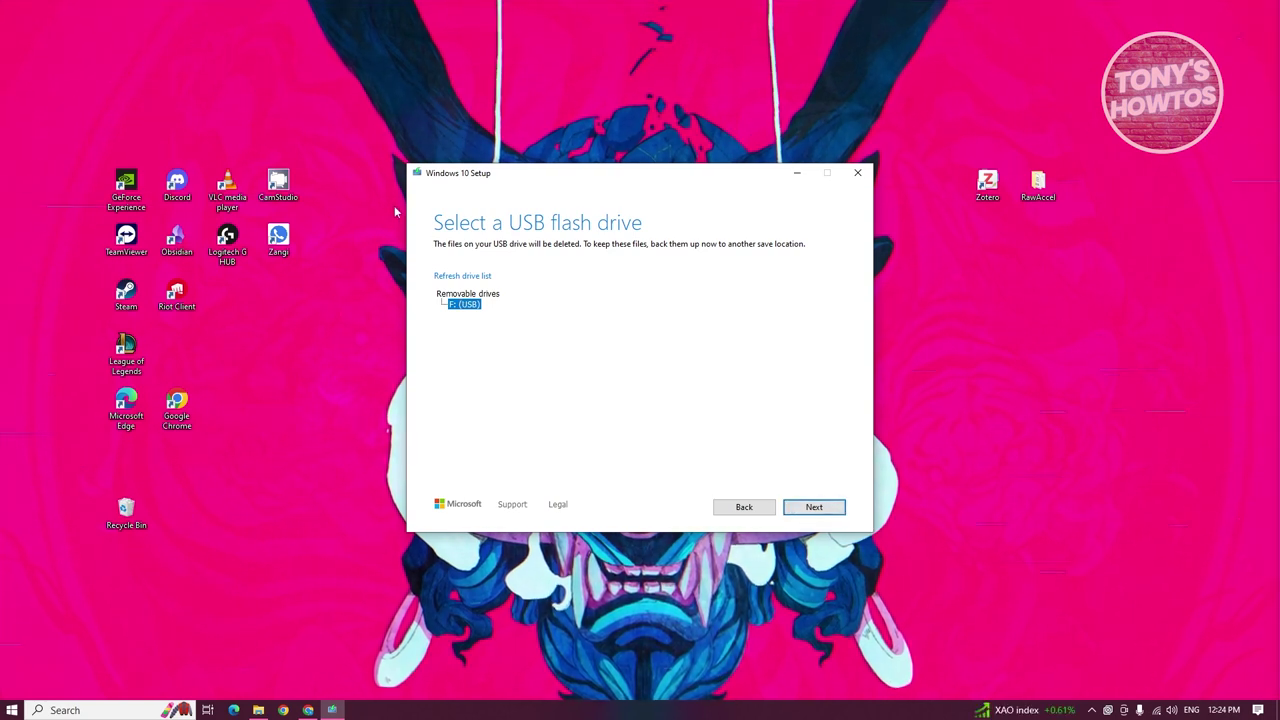
pyautogui.click(463, 276)
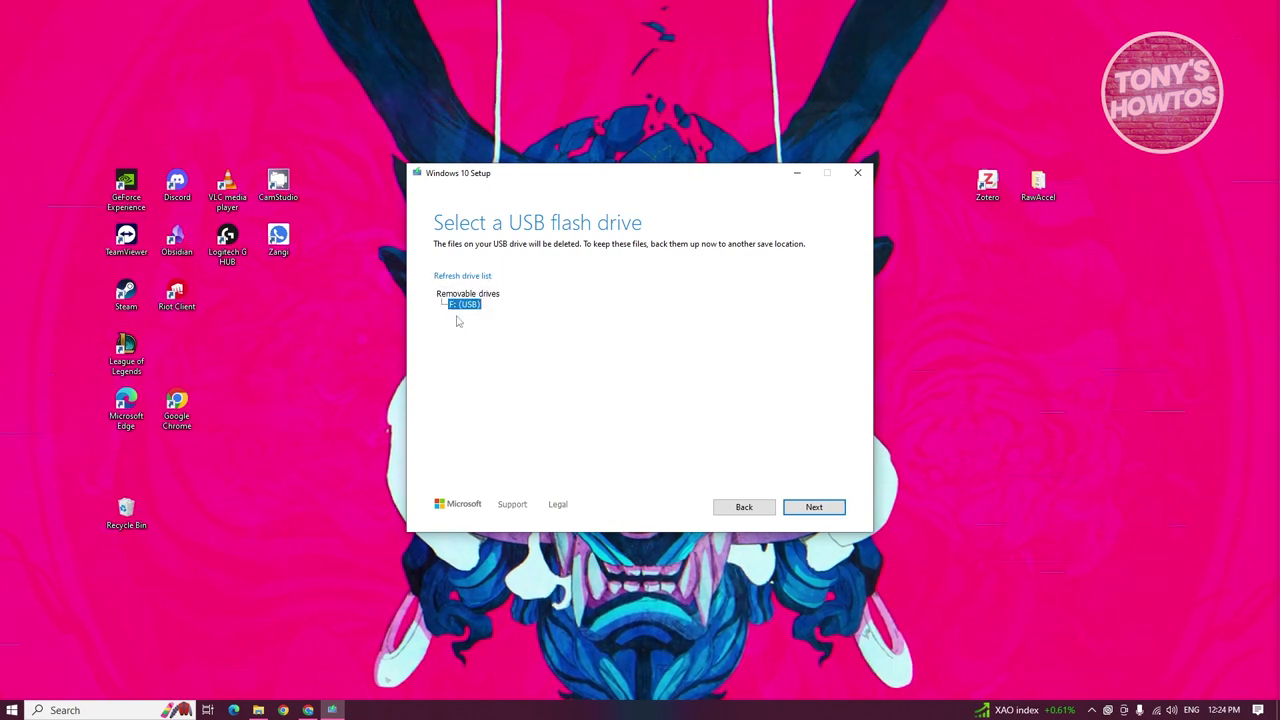
pyautogui.click(817, 508)
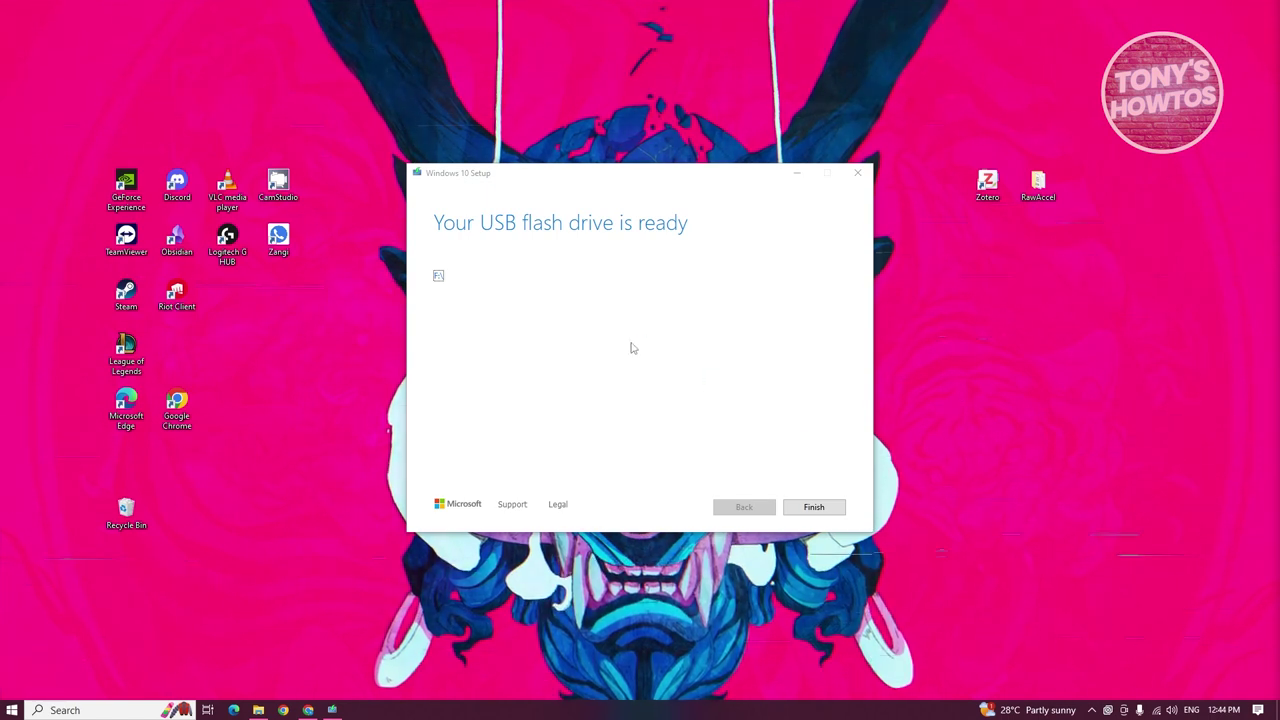
# Finish setup once 'Your USB flash drive is ready' appears.
pyautogui.click(813, 508)
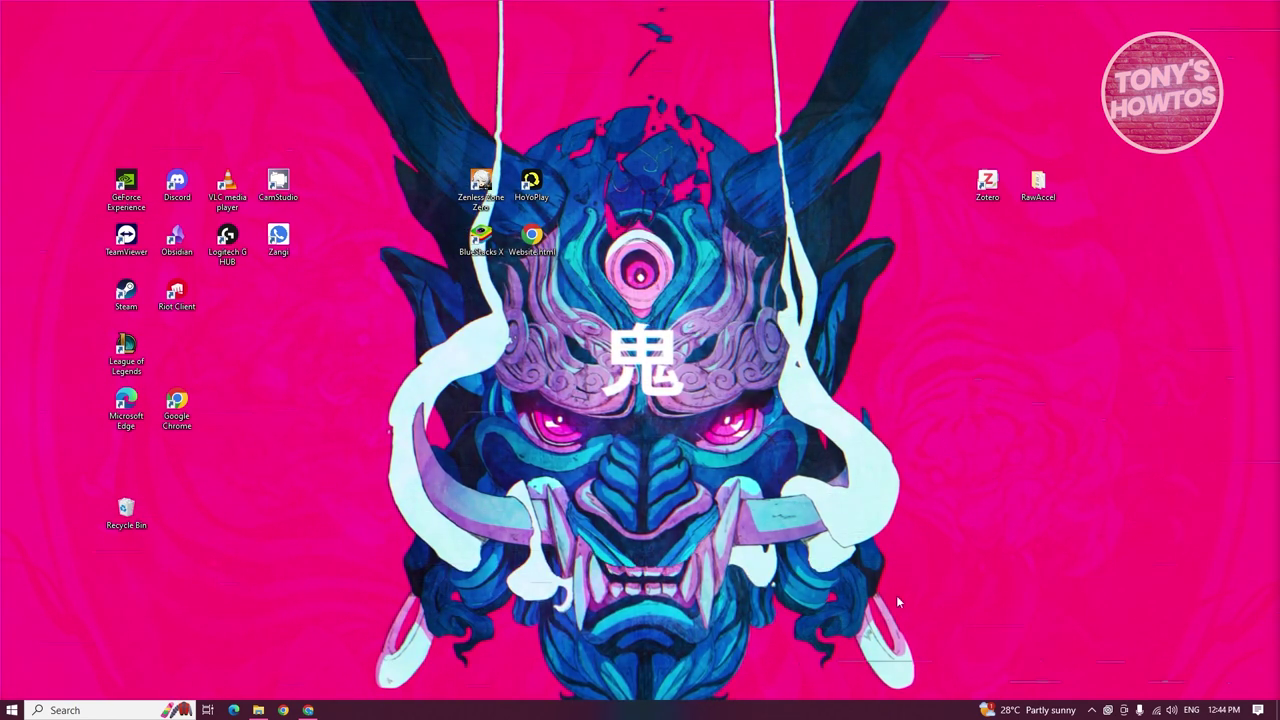
# Eject USB DISK 2.0 through Safely Remove Hardware in the system tray and dismiss the confirmation.
pyautogui.click(1092, 710)
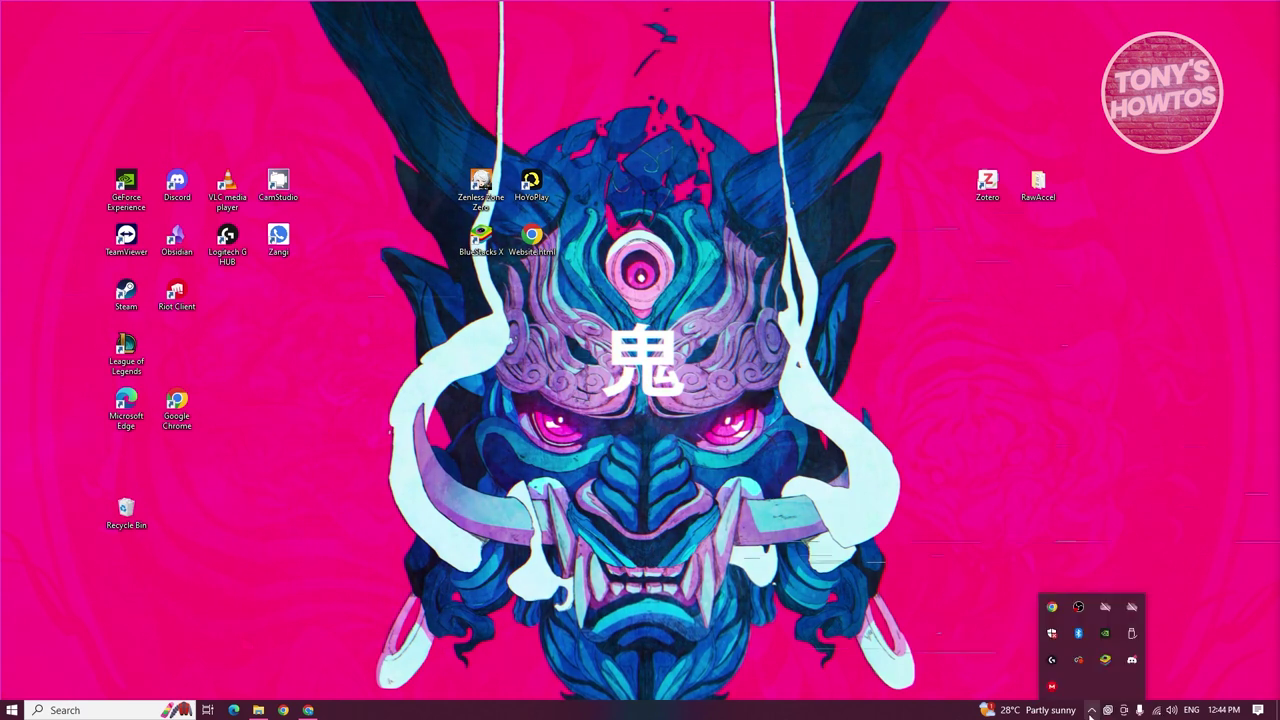
pyautogui.click(1133, 636)
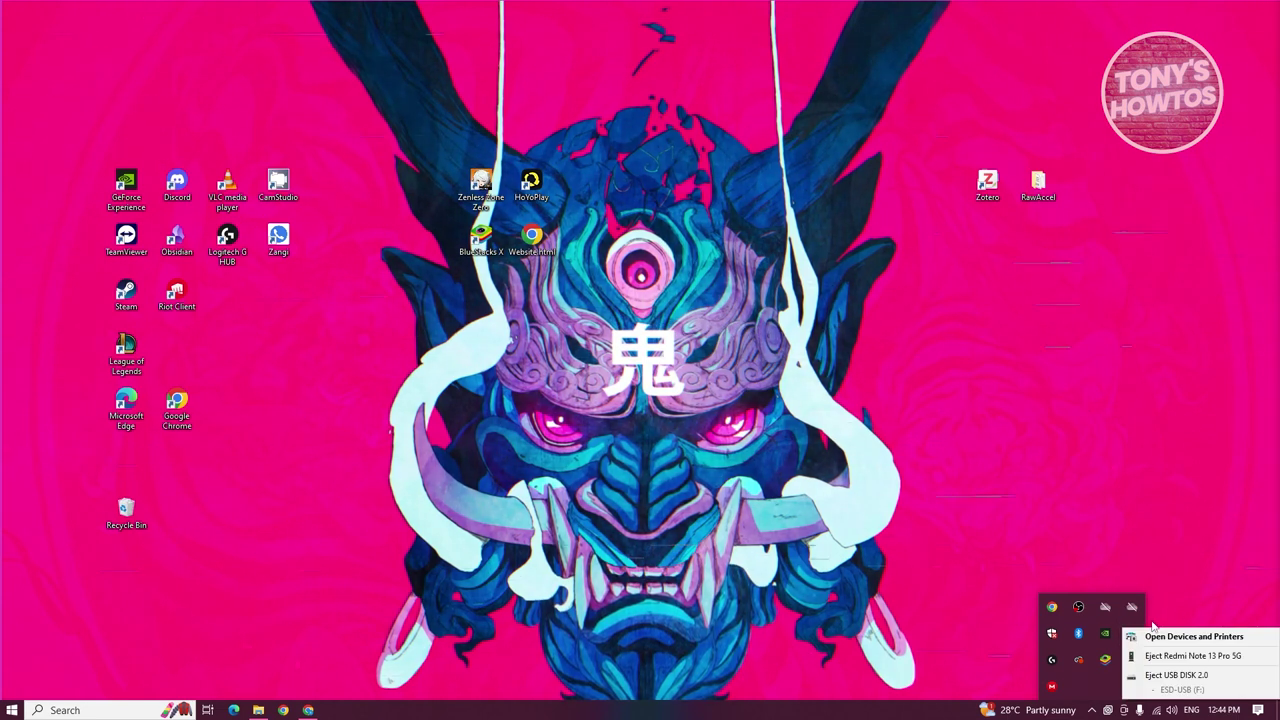
pyautogui.click(1190, 680)
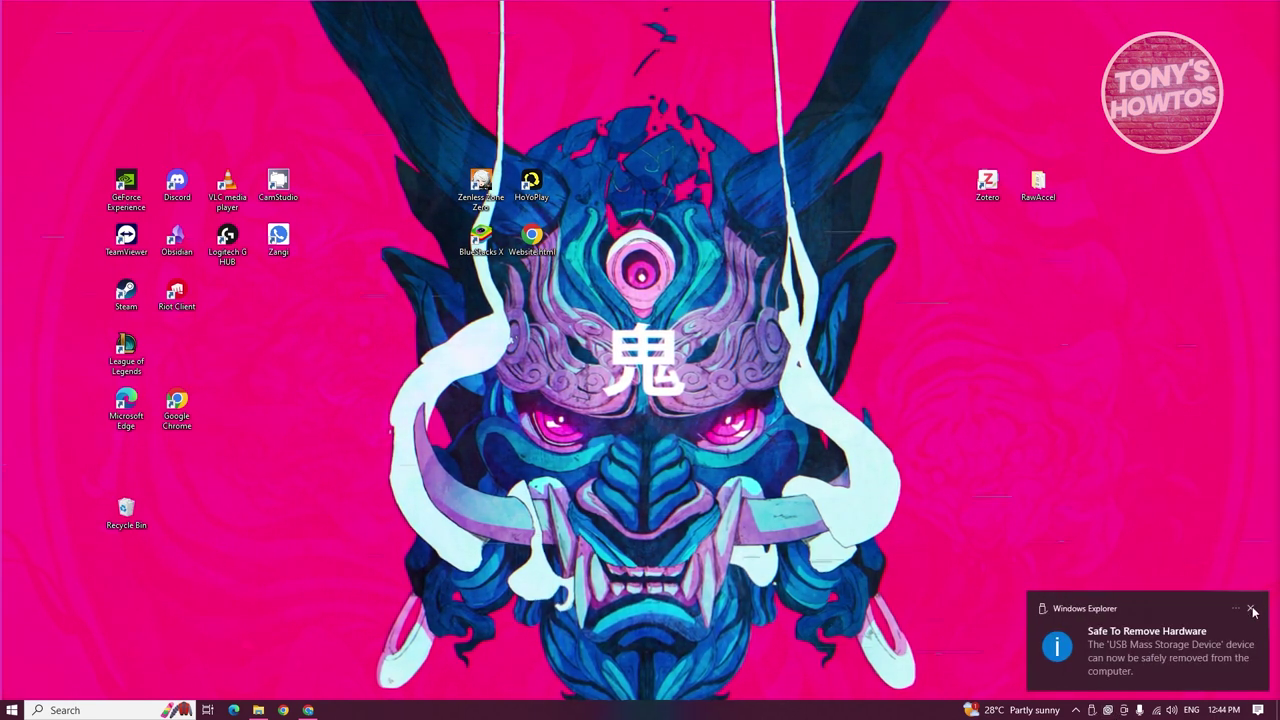
pyautogui.click(1250, 608)
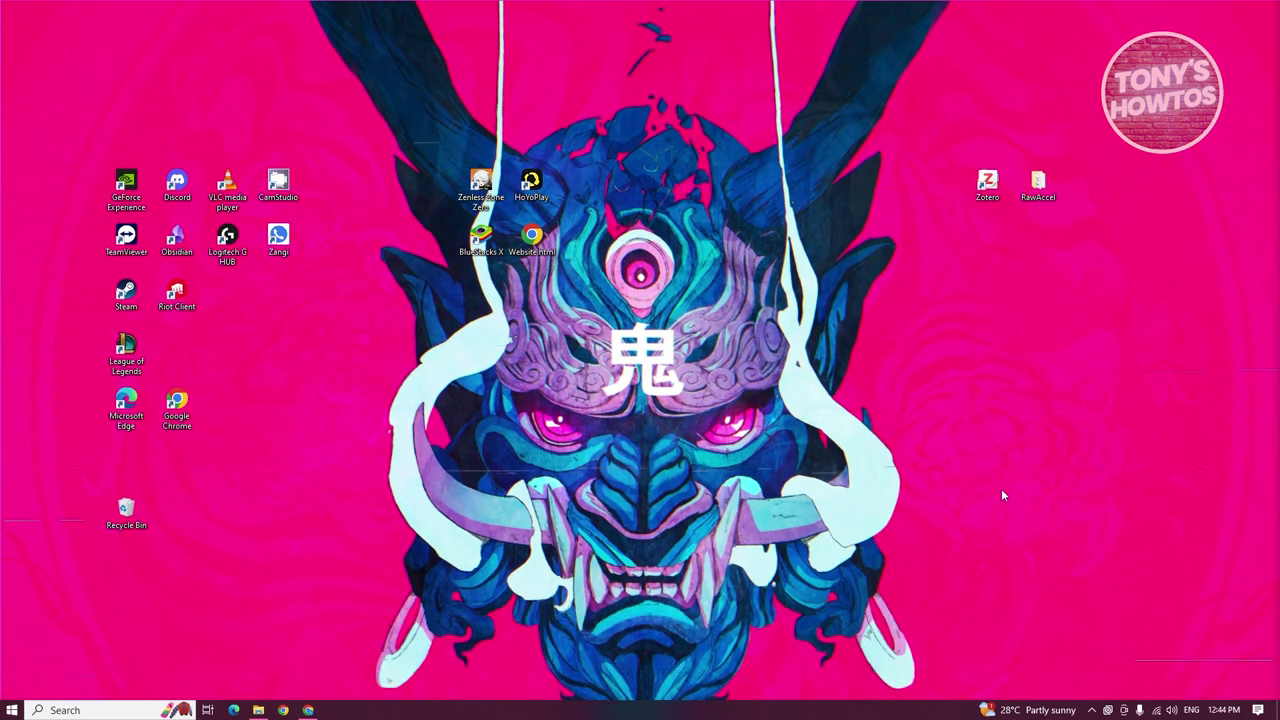